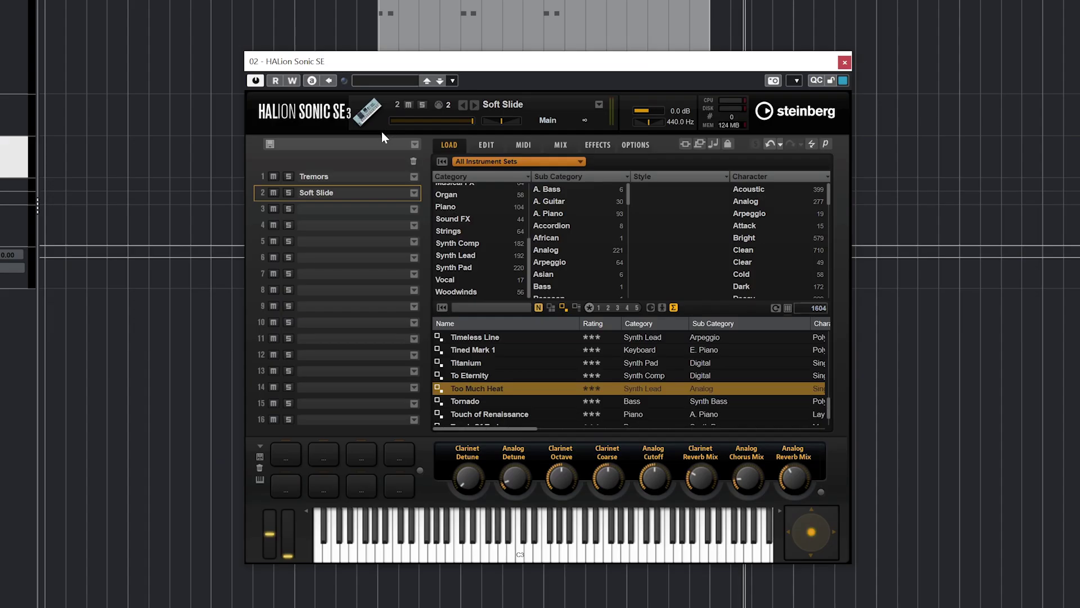
# Show HALion Sonic SE's MIDI page and start project playback
pyautogui.click(522, 145)
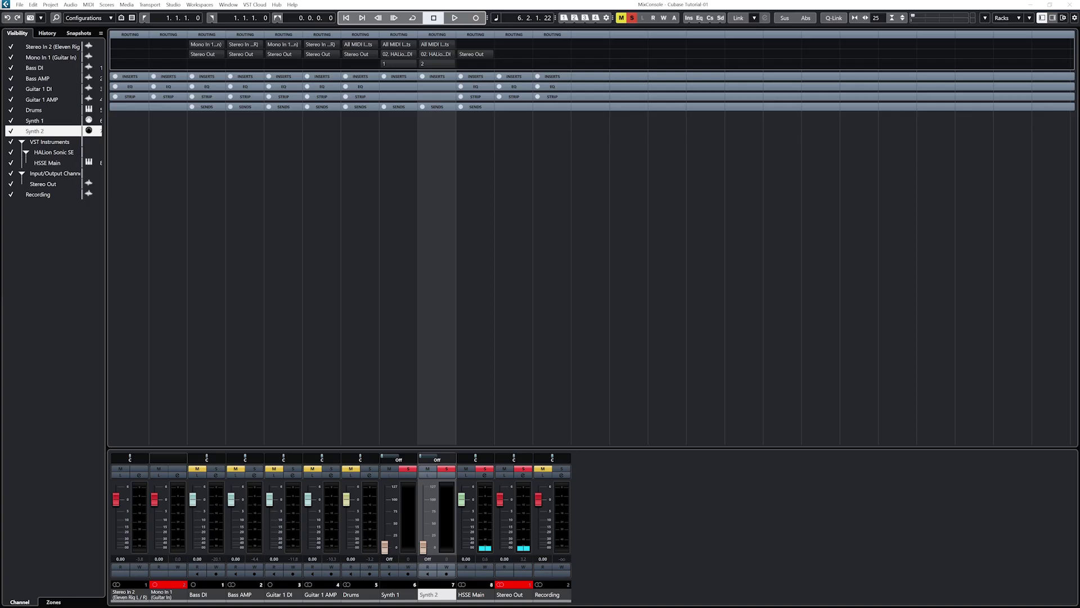
pyautogui.press('space')
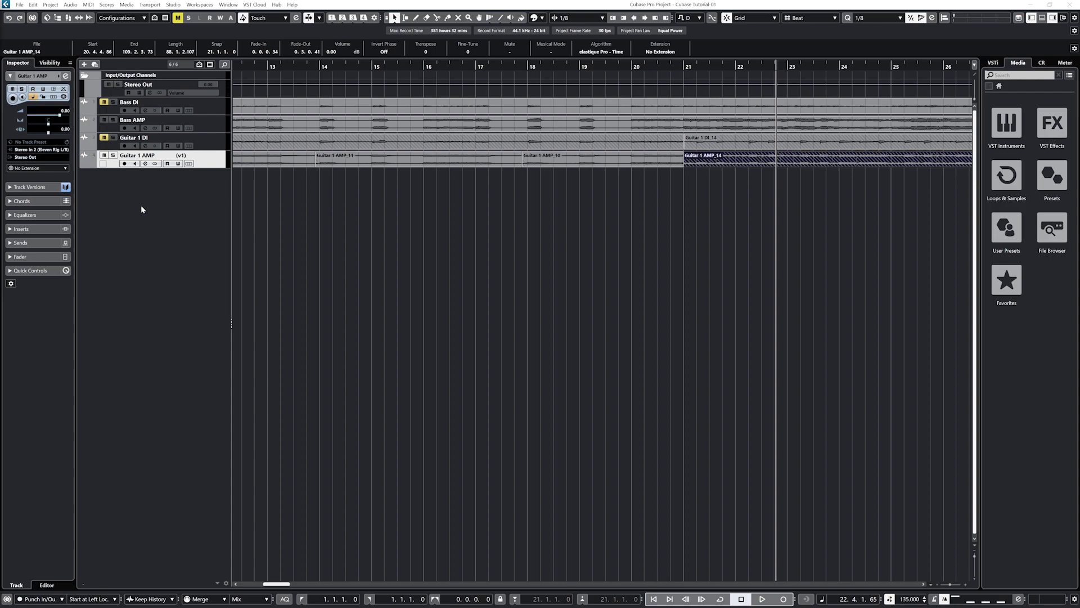
# Create an instrument track named 'Drums' that uses Groove Agent SE
pyautogui.rightClick(134, 204)
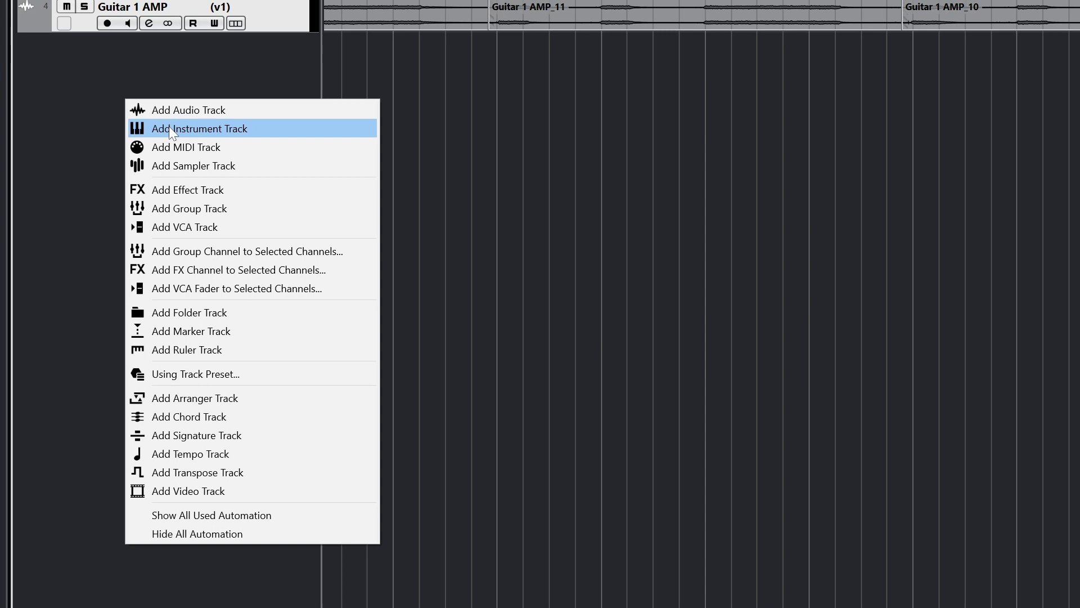
pyautogui.click(170, 128)
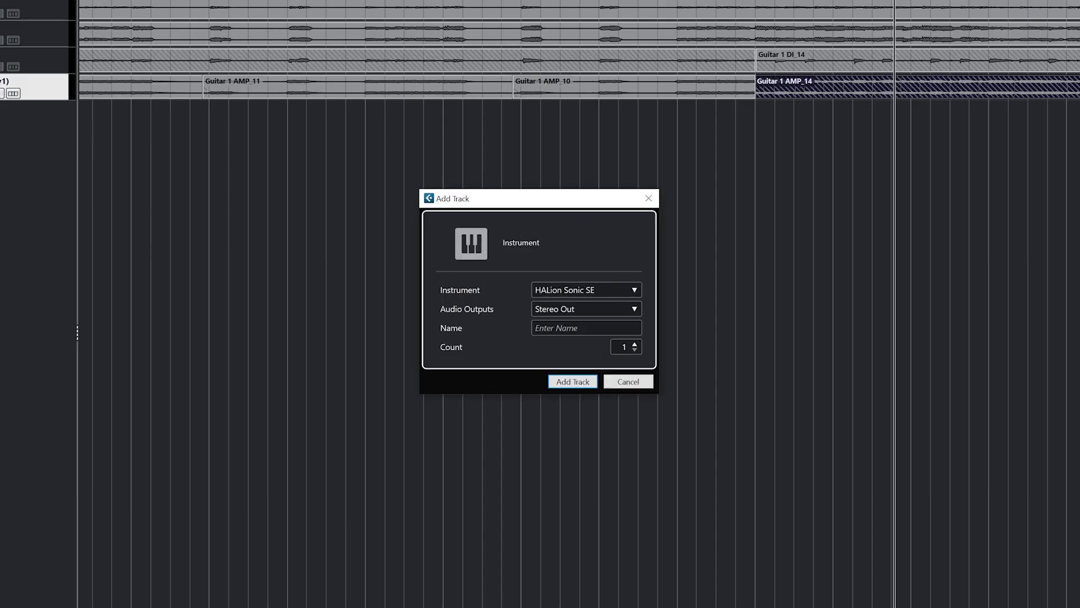
pyautogui.click(574, 291)
pyautogui.click(505, 355)
pyautogui.click(563, 328)
pyautogui.write('Drums')
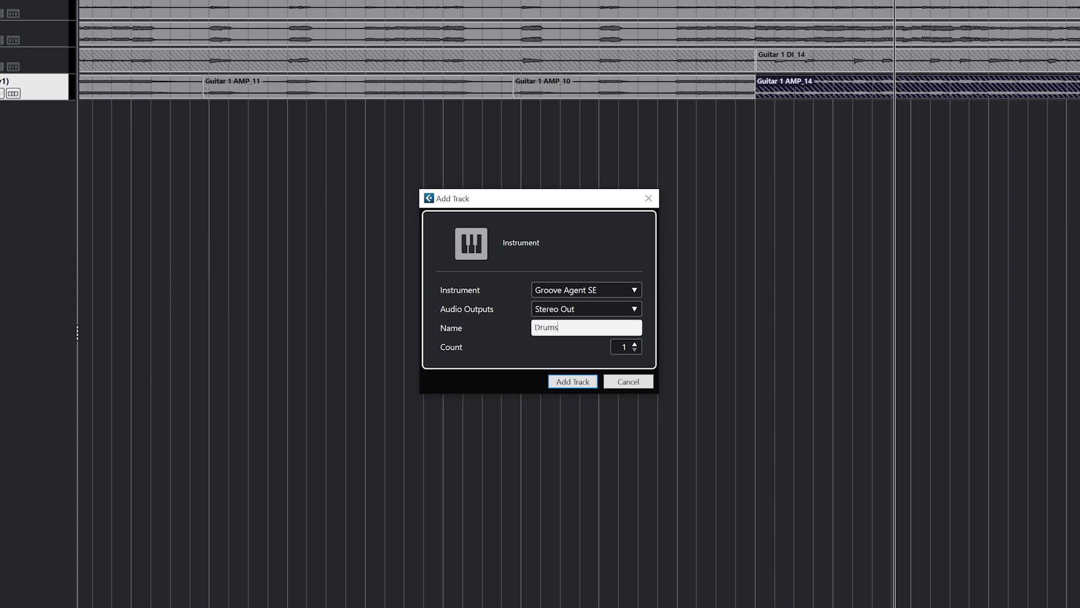
pyautogui.click(562, 381)
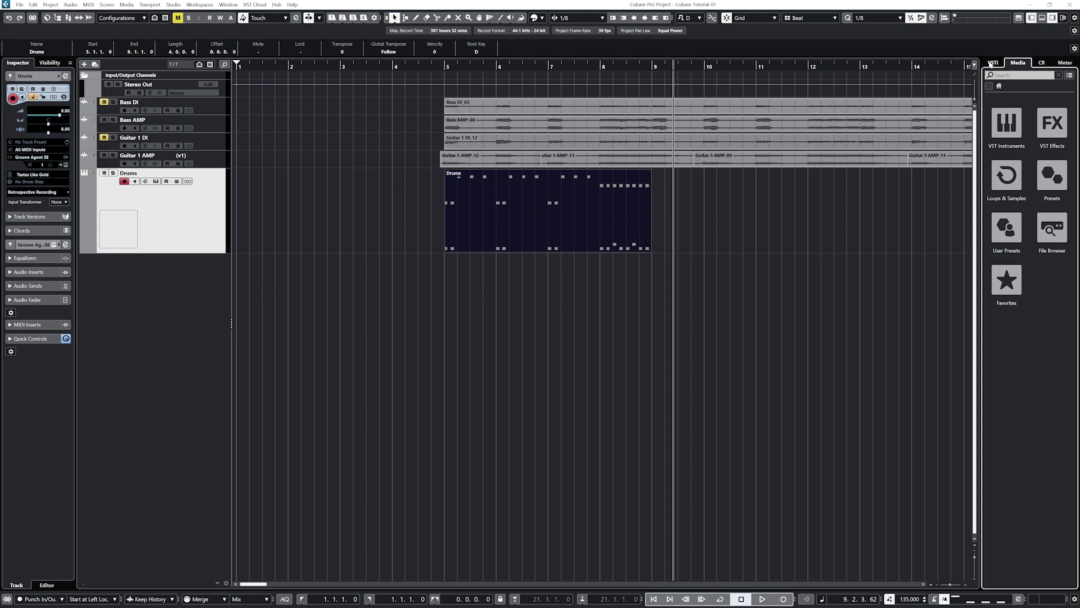
# Add HALion Sonic SE as a rack instrument in the VSTi rack, then close its window
pyautogui.click(992, 63)
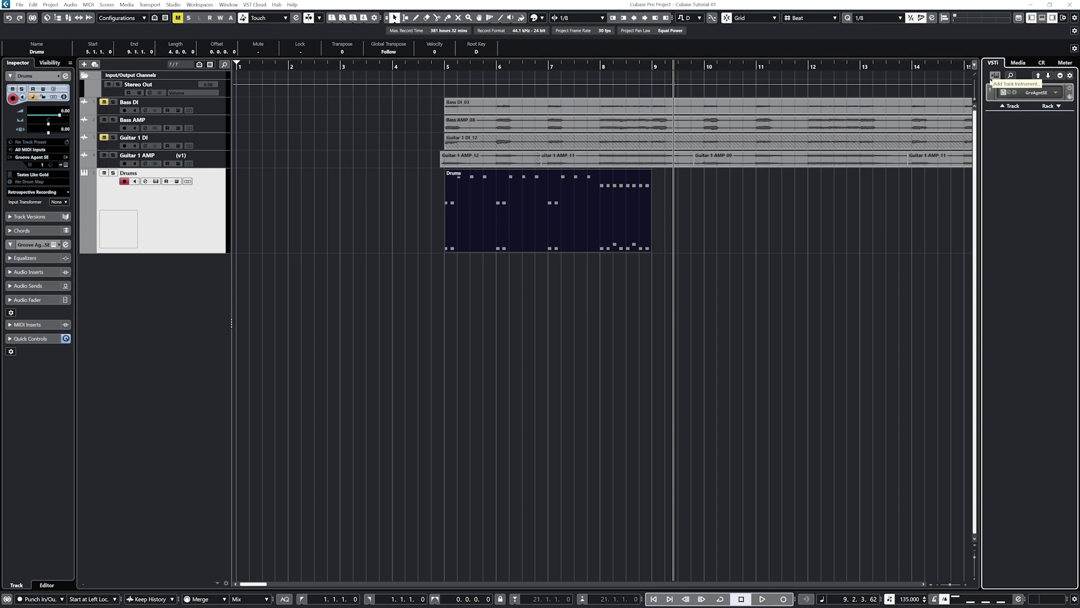
pyautogui.rightClick(1027, 136)
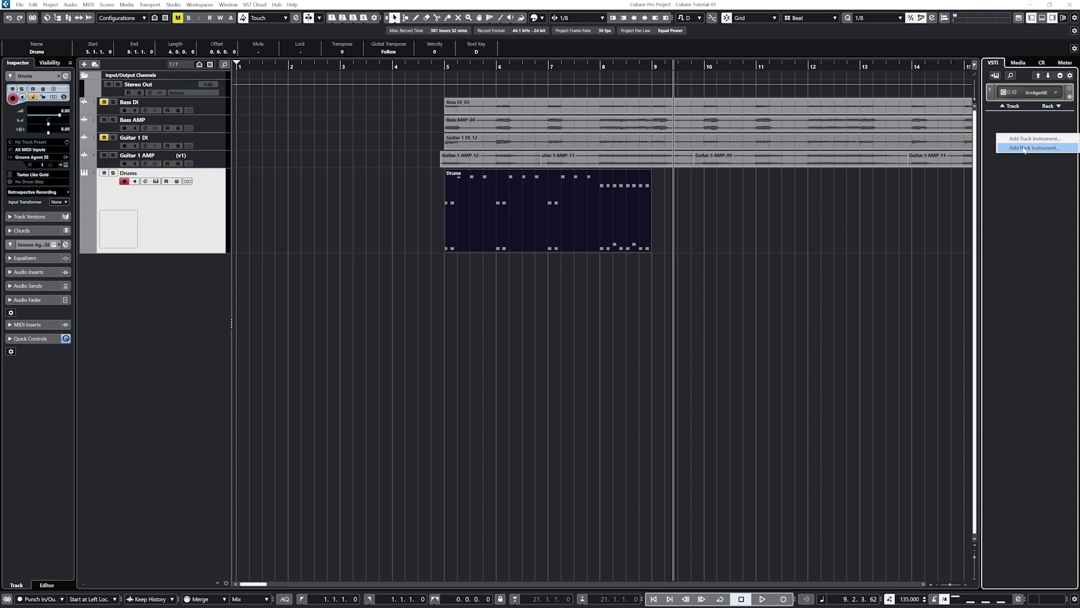
pyautogui.click(1024, 148)
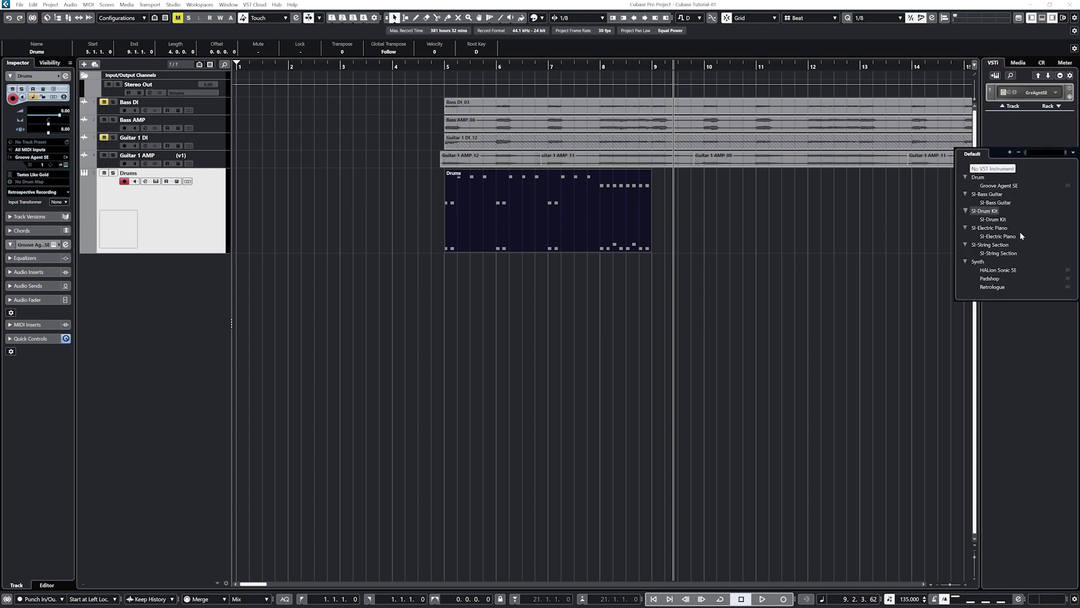
pyautogui.click(998, 270)
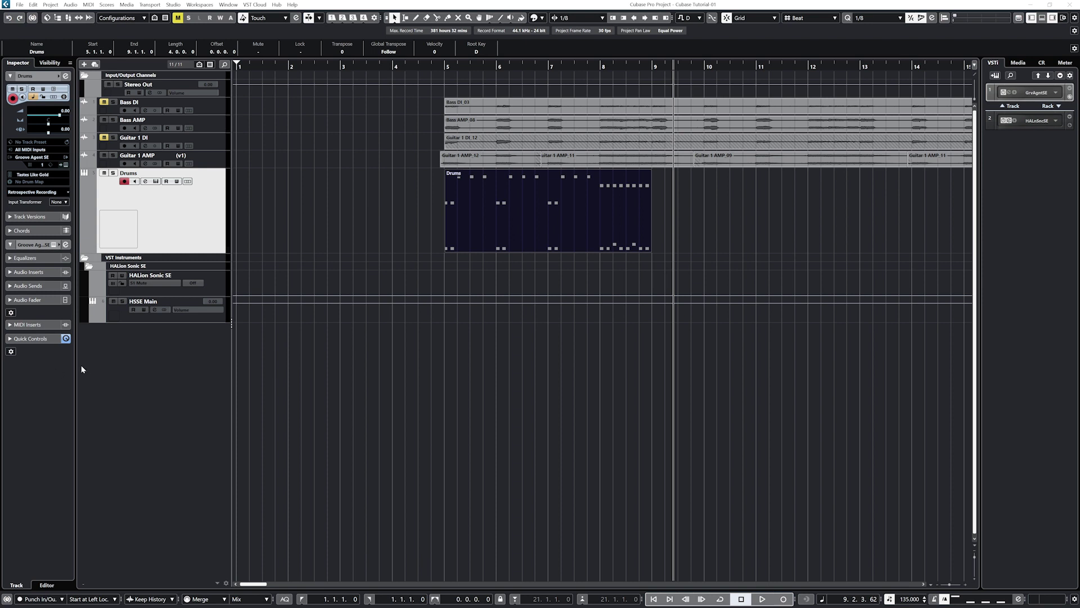
pyautogui.click(735, 232)
# Add a MIDI track named 'Synth 1'
pyautogui.rightClick(121, 357)
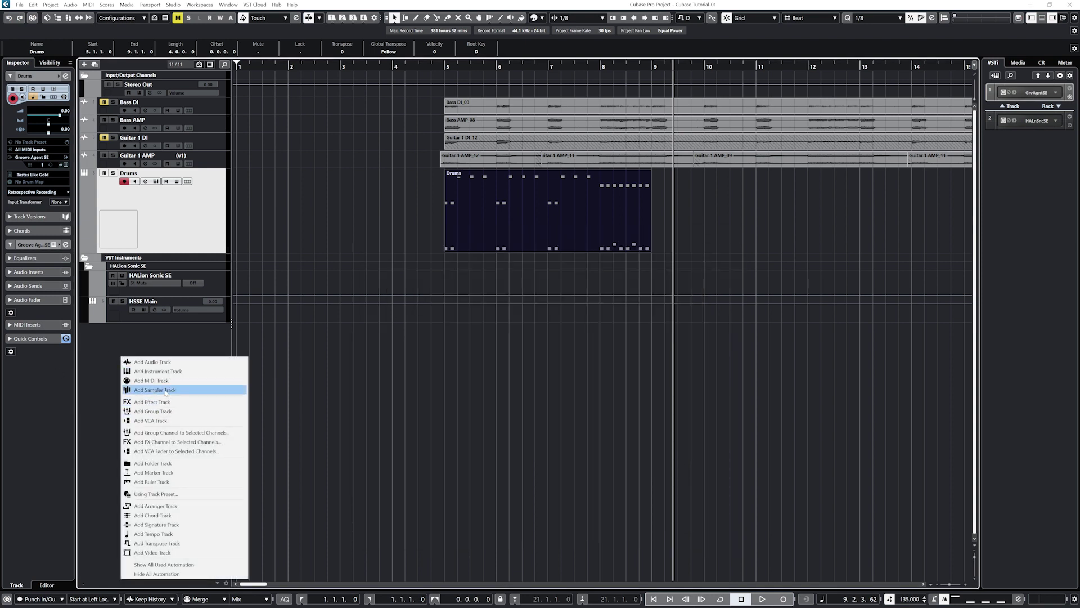
pyautogui.click(151, 380)
pyautogui.write('Synth 1')
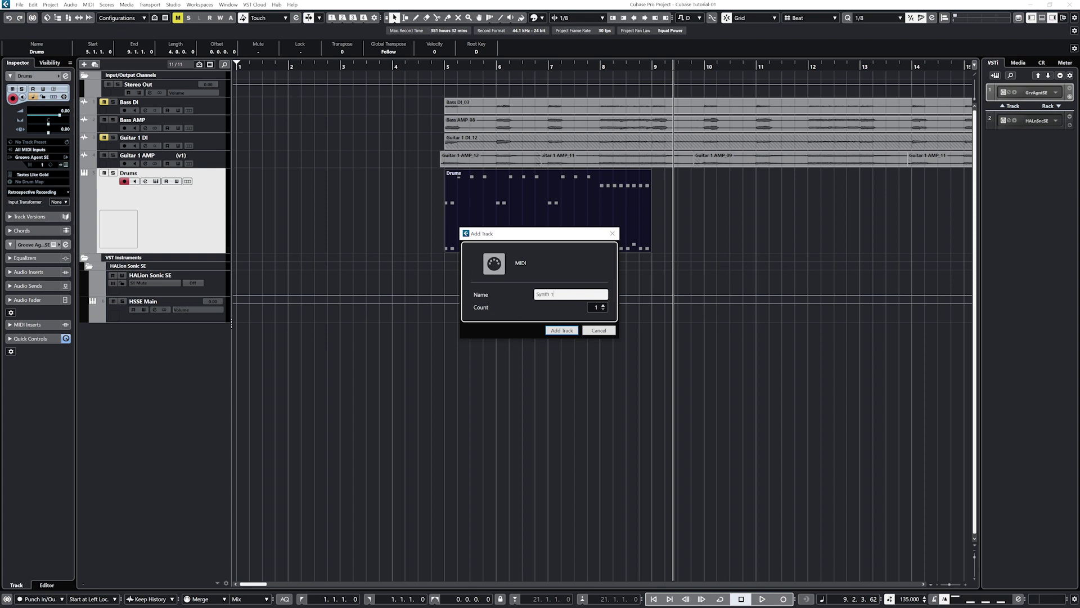
pyautogui.press('Return')
# Add a second MIDI track named 'Synth 2'
pyautogui.rightClick(126, 375)
pyautogui.click(163, 401)
pyautogui.write('Syn')
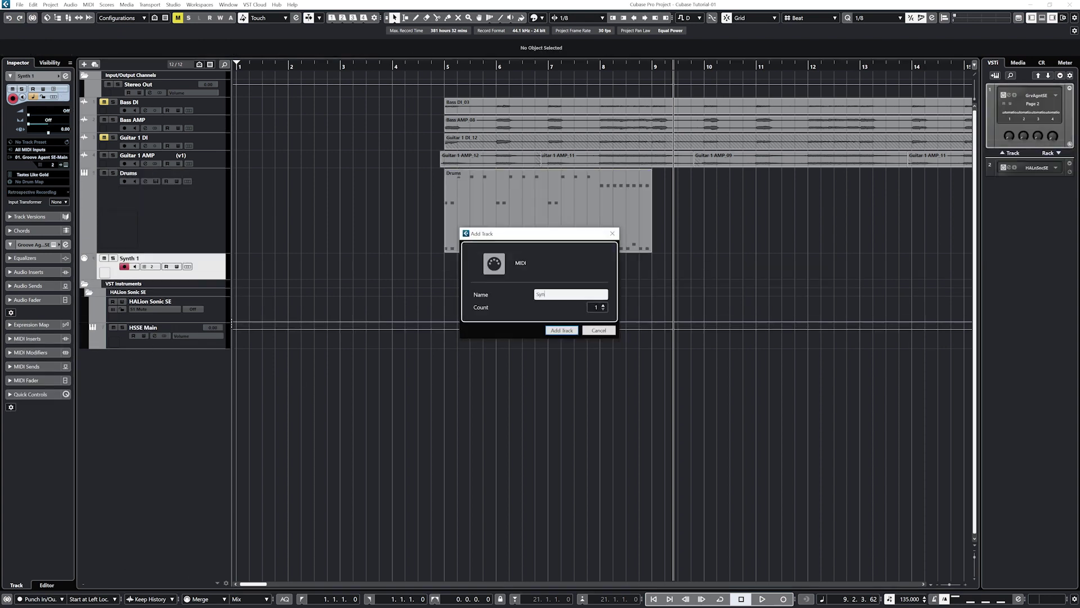
pyautogui.write('th 2')
pyautogui.press('Return')
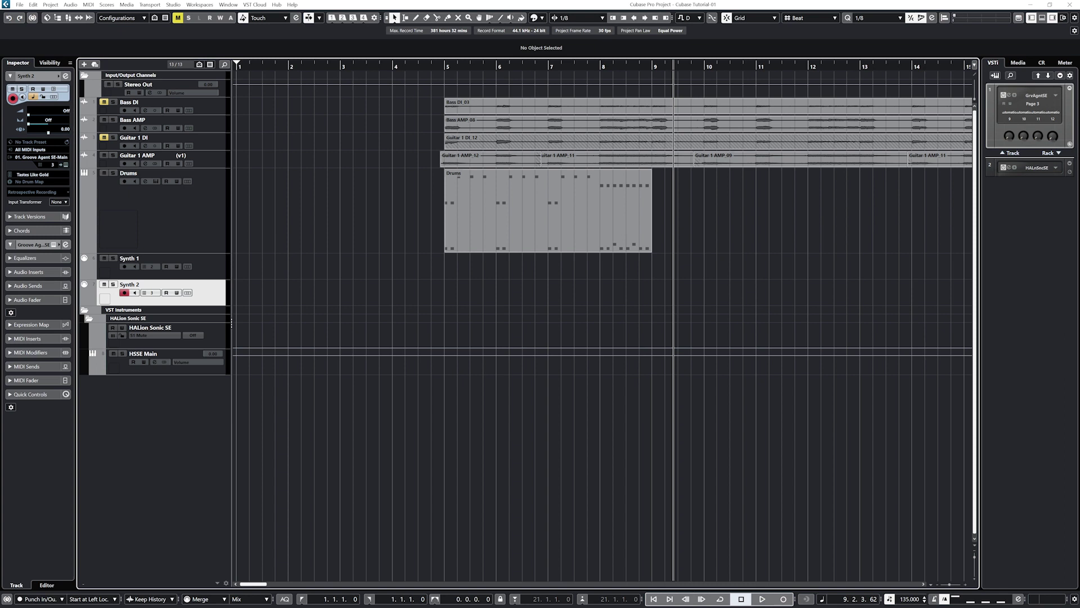
# Route the Synth 1 track's MIDI output to HALion Sonic SE on channel 1
pyautogui.click(203, 275)
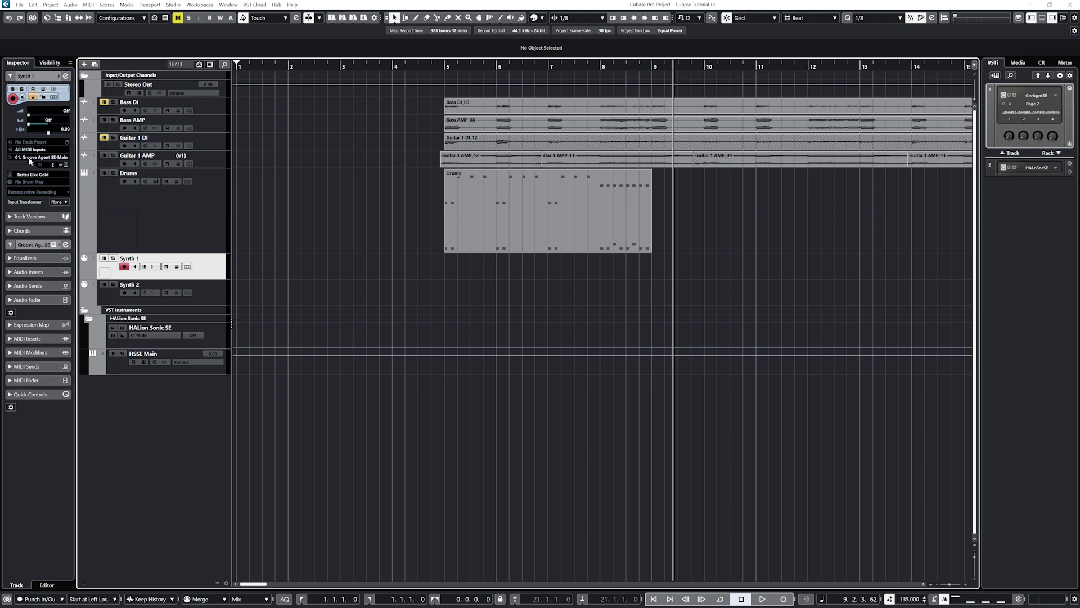
pyautogui.click(200, 289)
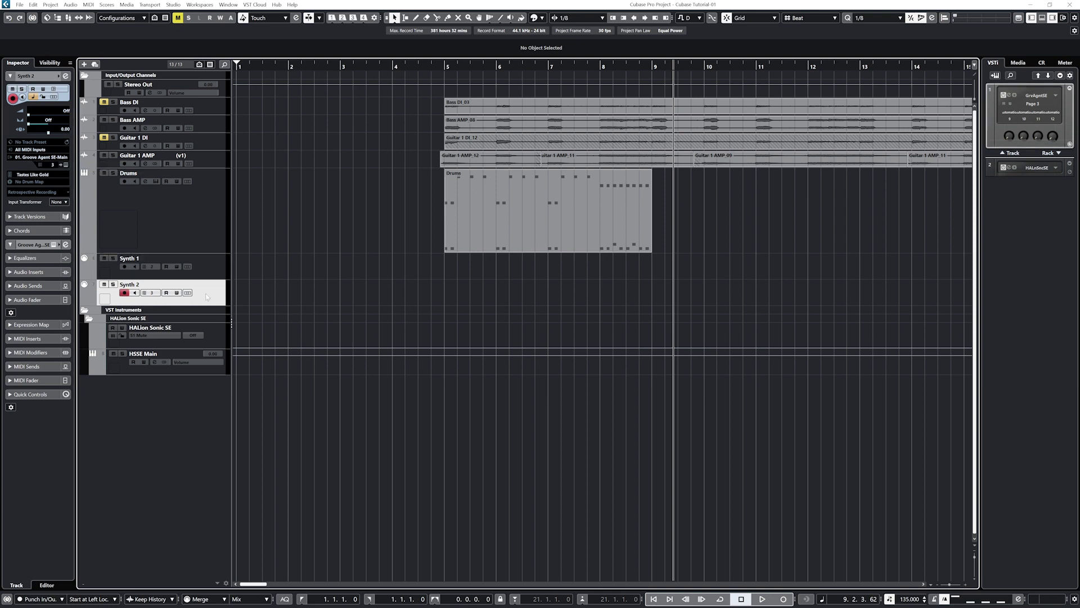
pyautogui.click(203, 275)
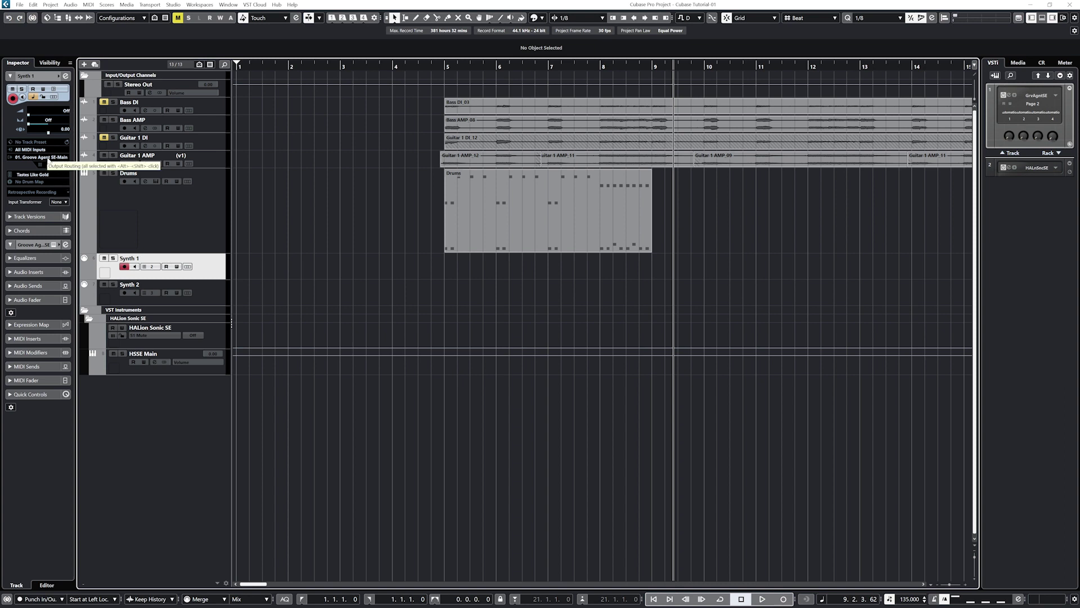
pyautogui.click(47, 157)
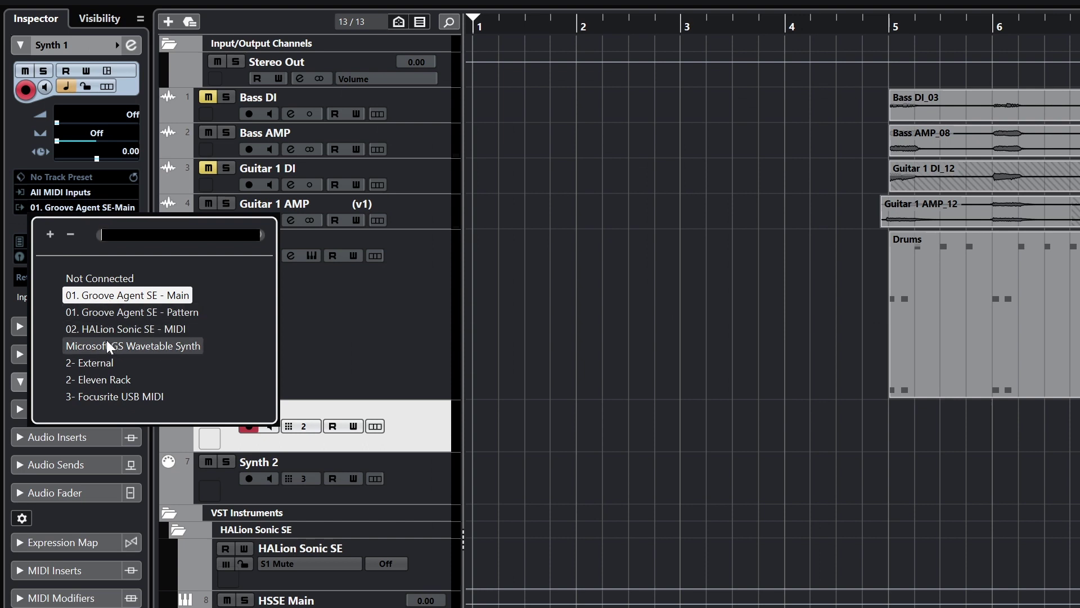
pyautogui.click(84, 217)
pyautogui.click(107, 224)
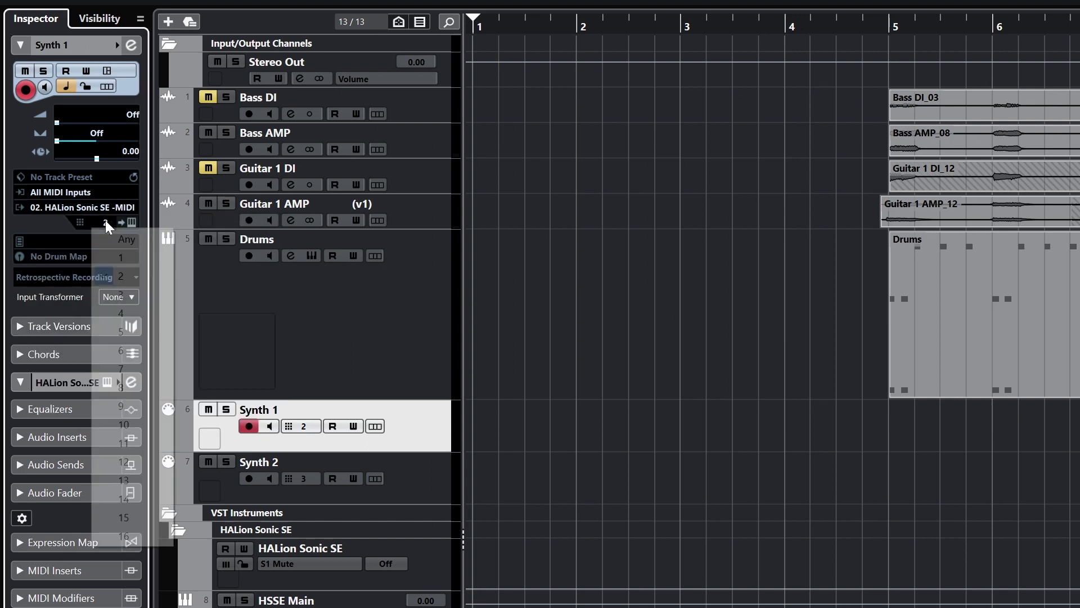
pyautogui.click(115, 258)
# Route the Synth 2 track's MIDI output to HALion Sonic SE on channel 2
pyautogui.click(385, 457)
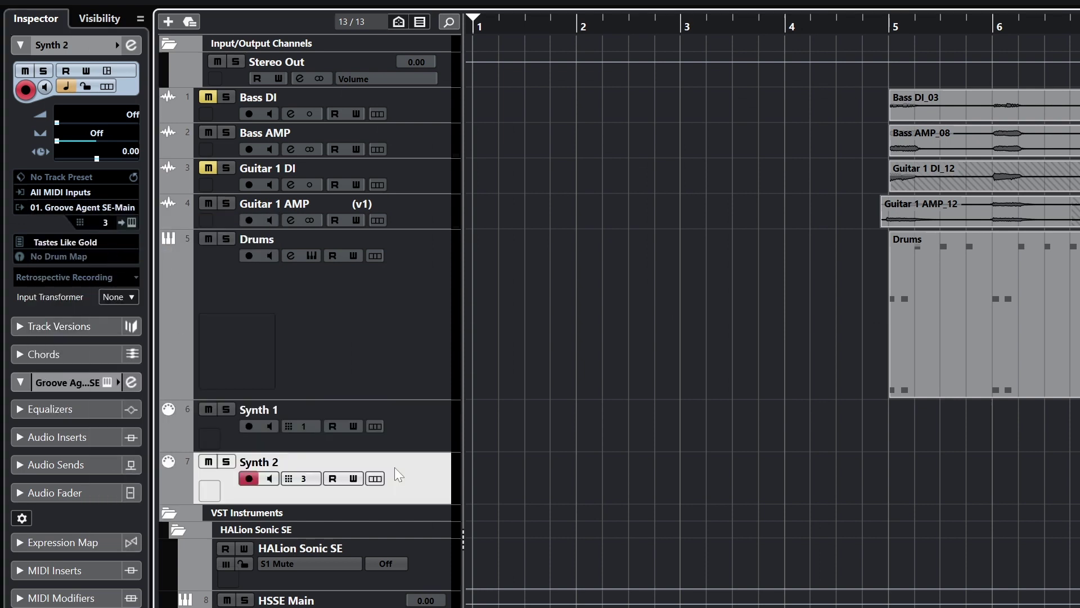
pyautogui.click(87, 211)
pyautogui.click(112, 329)
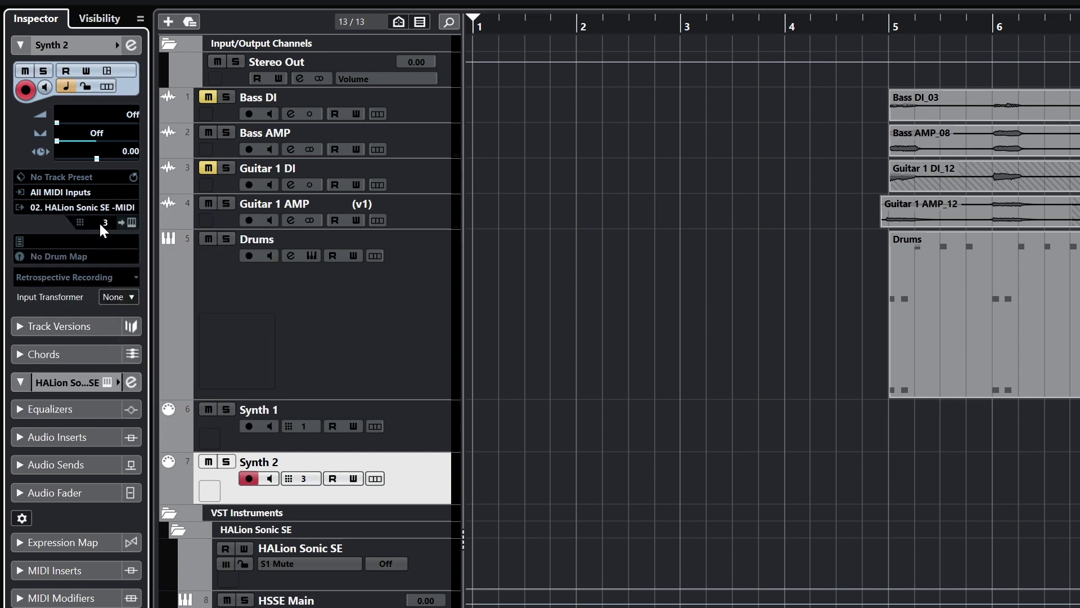
pyautogui.click(106, 222)
pyautogui.click(116, 283)
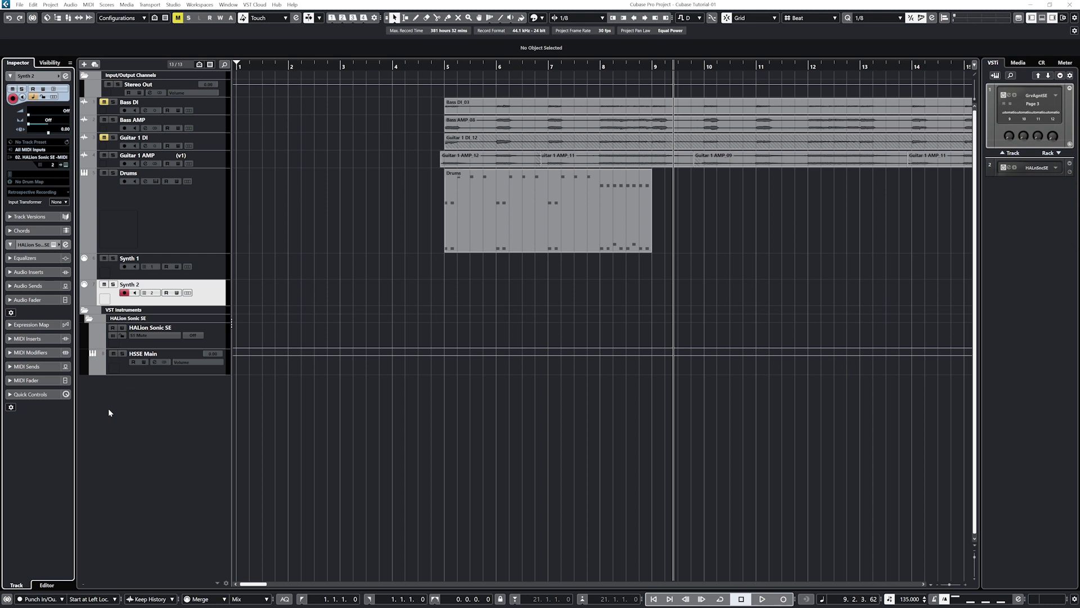
# Open HALion Sonic SE and load the Tremors program into slot 1
pyautogui.click(1010, 168)
pyautogui.click(467, 304)
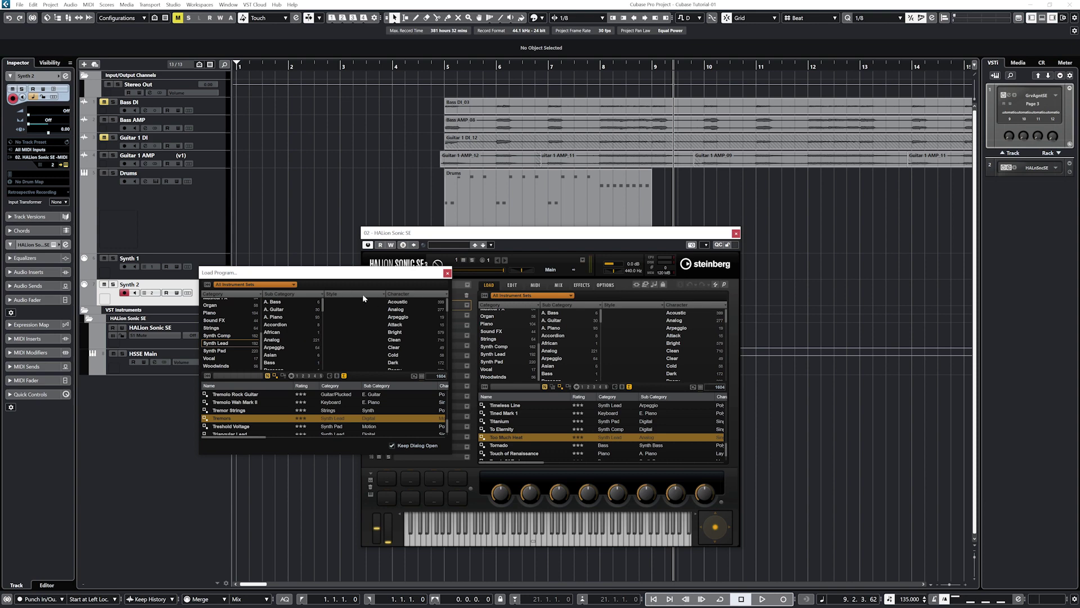
pyautogui.doubleClick(227, 419)
# Load the Synth Pad program Soft Slide into slot 2 and close the browser
pyautogui.click(447, 273)
pyautogui.click(467, 315)
pyautogui.click(215, 350)
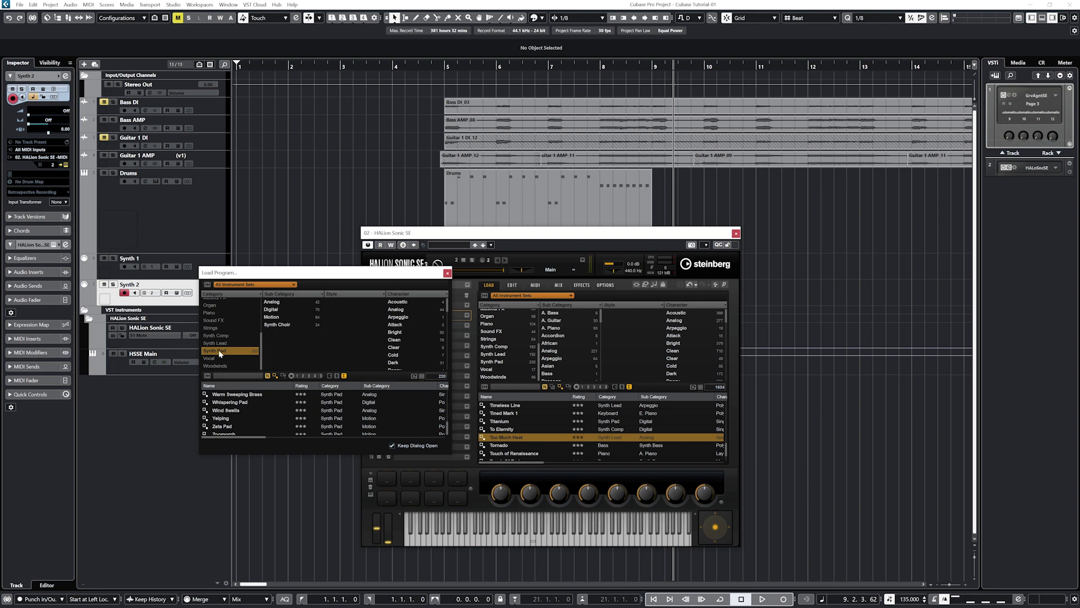
pyautogui.scroll(6, 264, 411)
pyautogui.scroll(3, 257, 412)
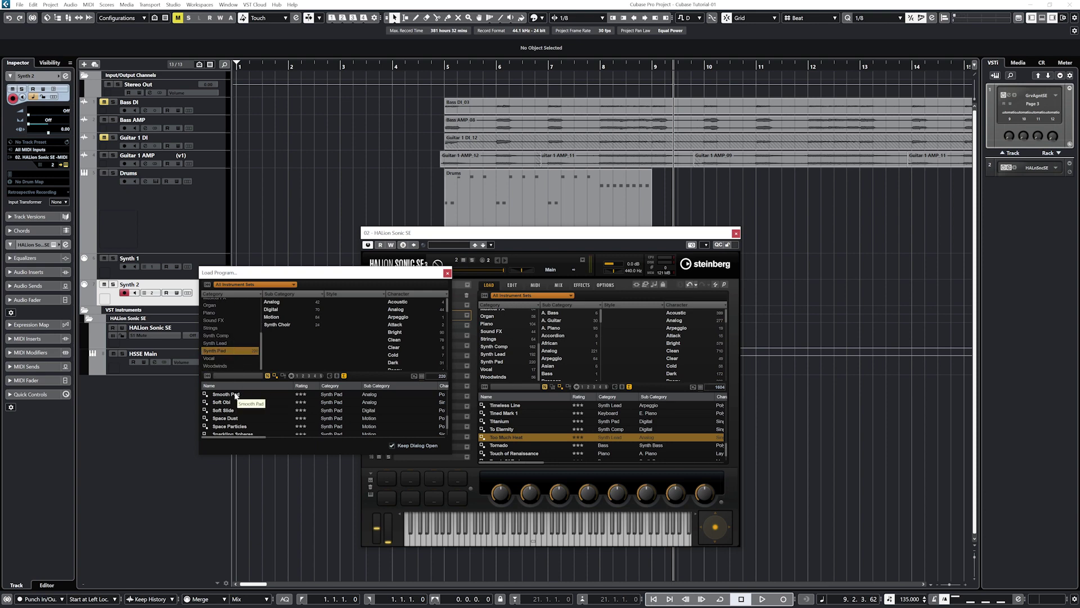
pyautogui.click(231, 410)
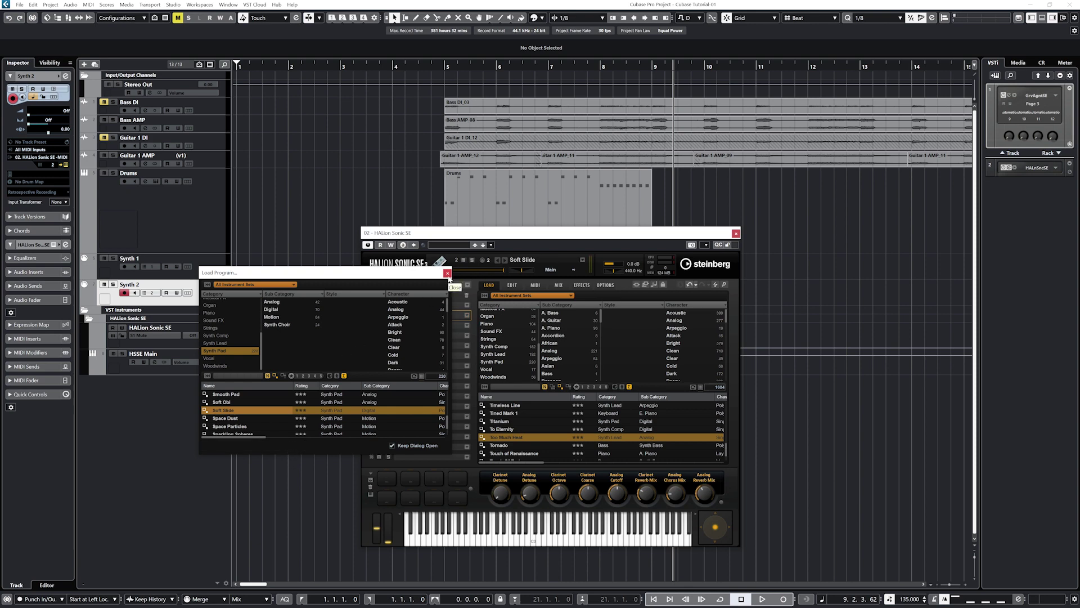
pyautogui.click(448, 274)
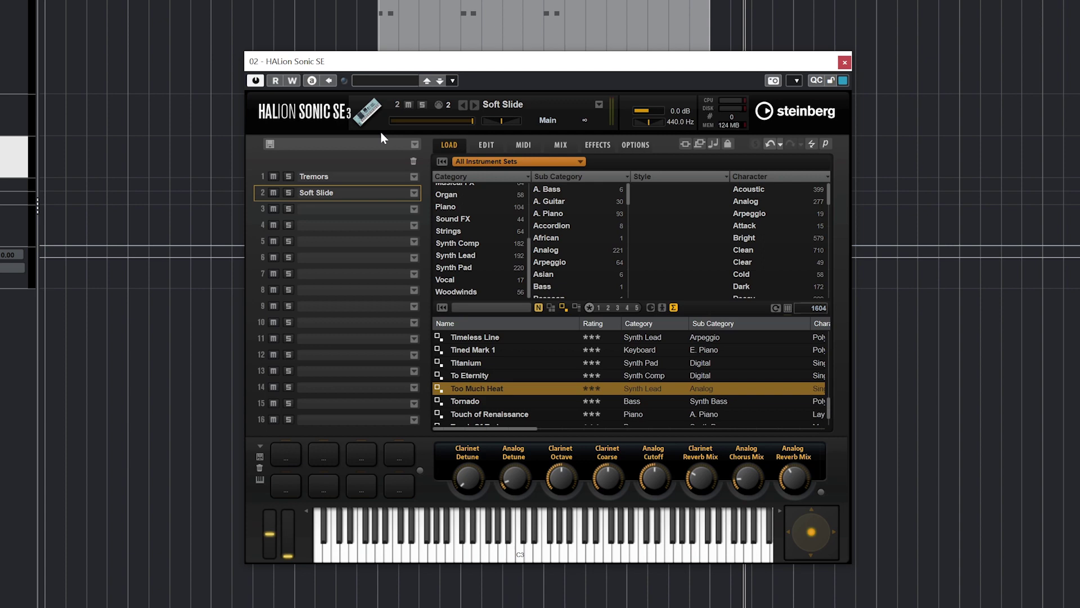
# On HALion's MIDI page, keep slot 1 on channel 1 and slot 2 on channel 2
pyautogui.click(523, 146)
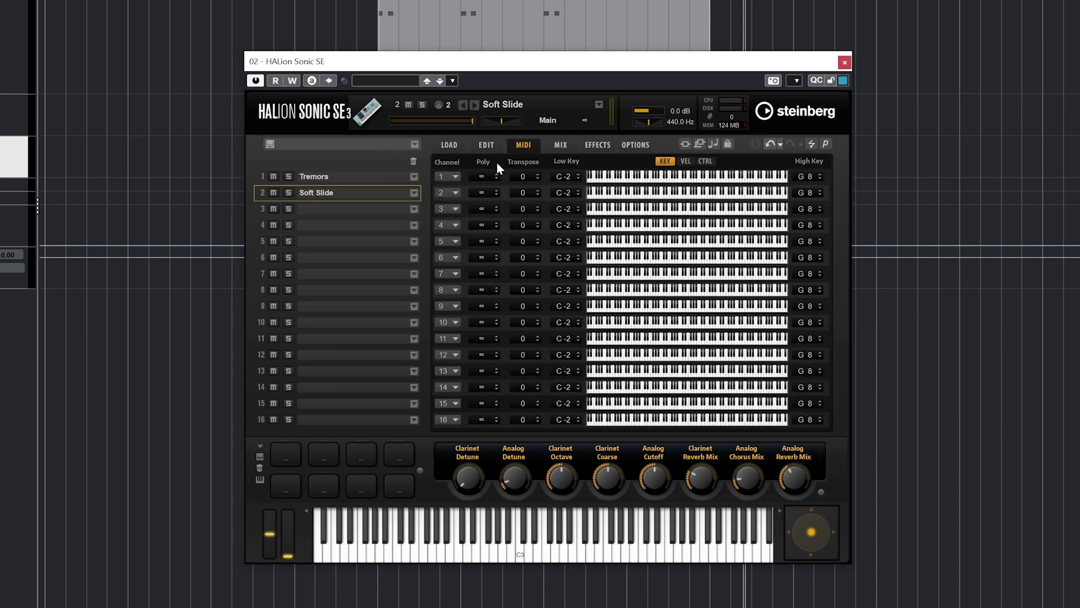
pyautogui.click(444, 175)
pyautogui.click(448, 193)
pyautogui.click(447, 193)
pyautogui.click(458, 222)
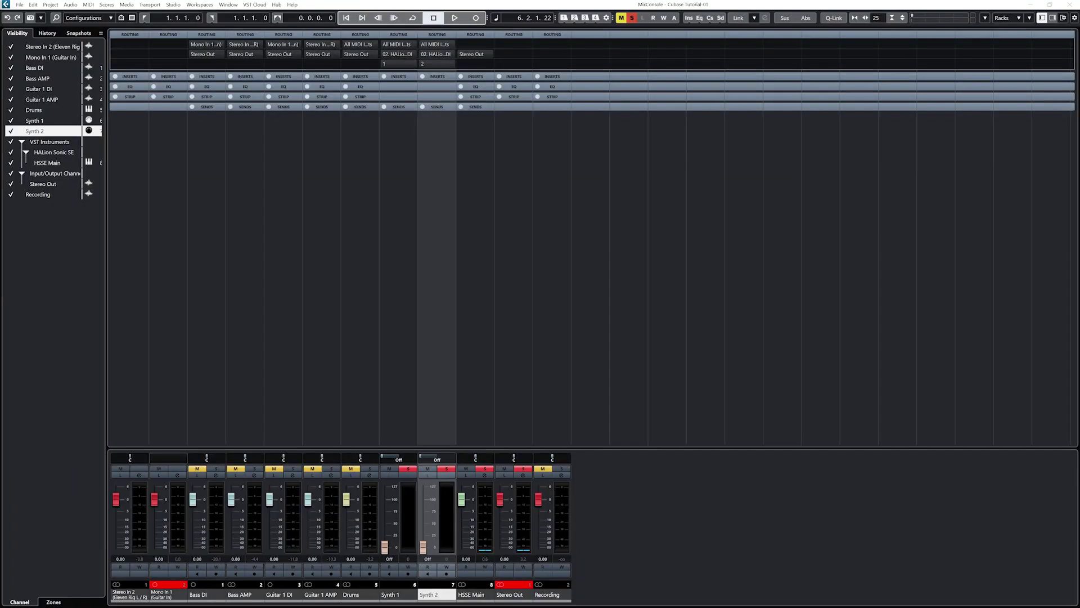
# Play the project to hear both synths, then jump back to the previous marker
pyautogui.click(454, 20)
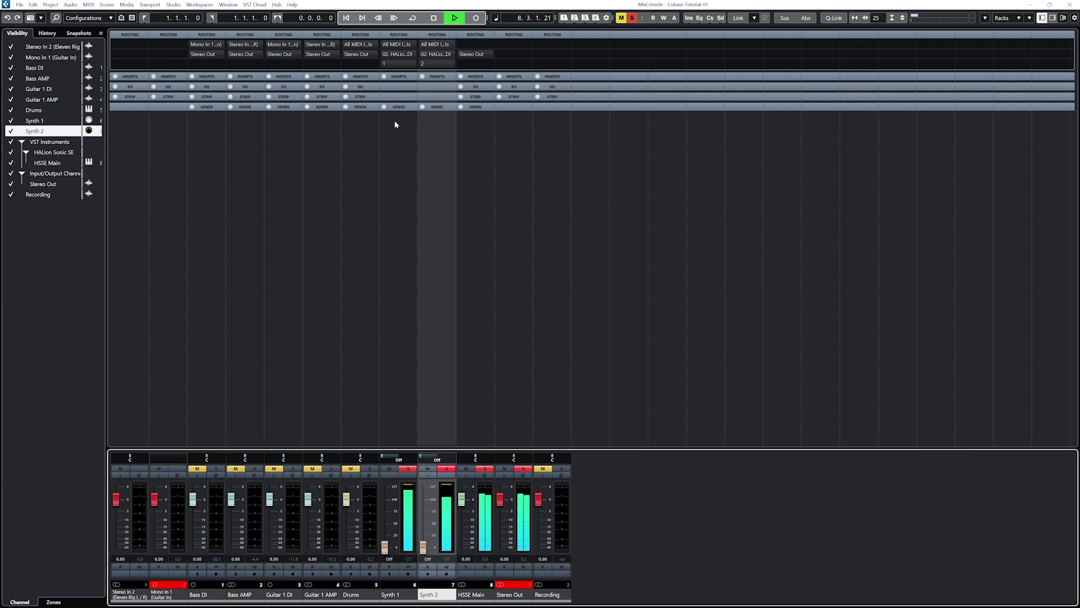
pyautogui.click(347, 18)
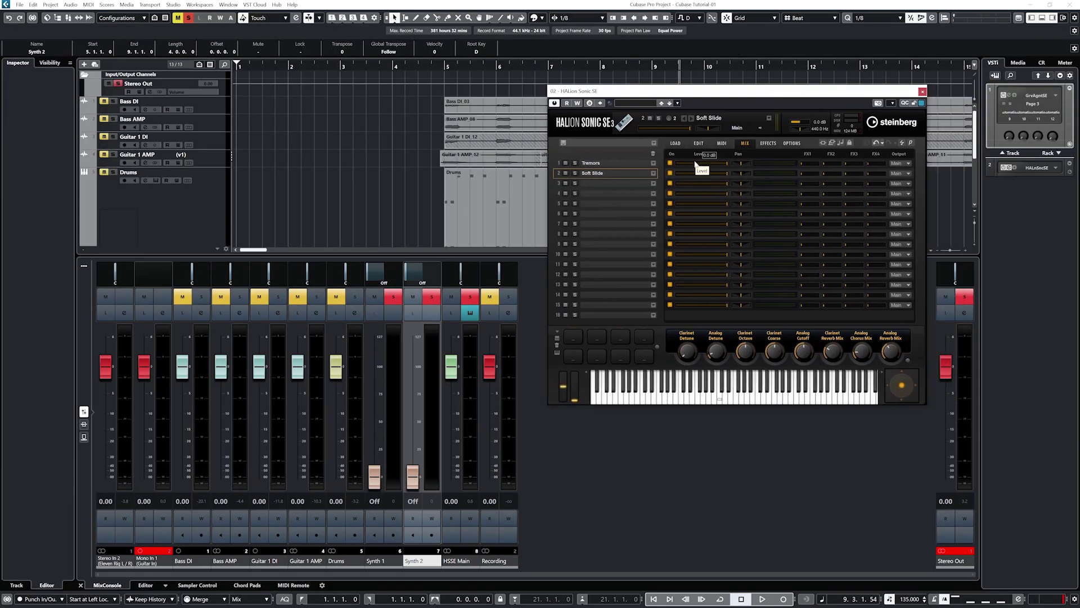
# In HALion's Mix page, keep slot 1 on the main output and route slot 2 to Out 2
pyautogui.click(899, 163)
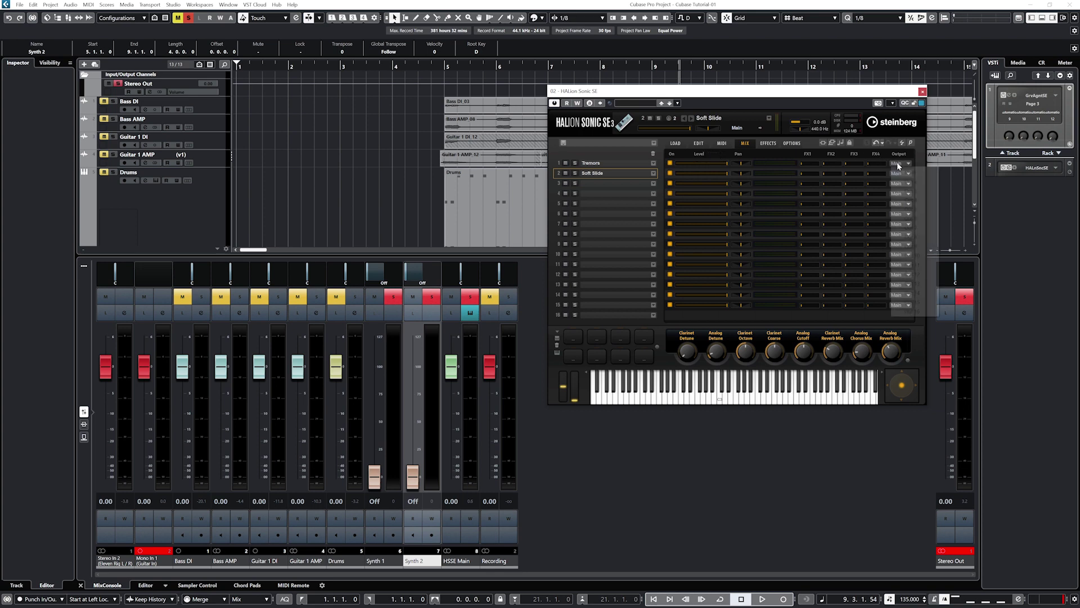
pyautogui.click(900, 173)
pyautogui.click(900, 173)
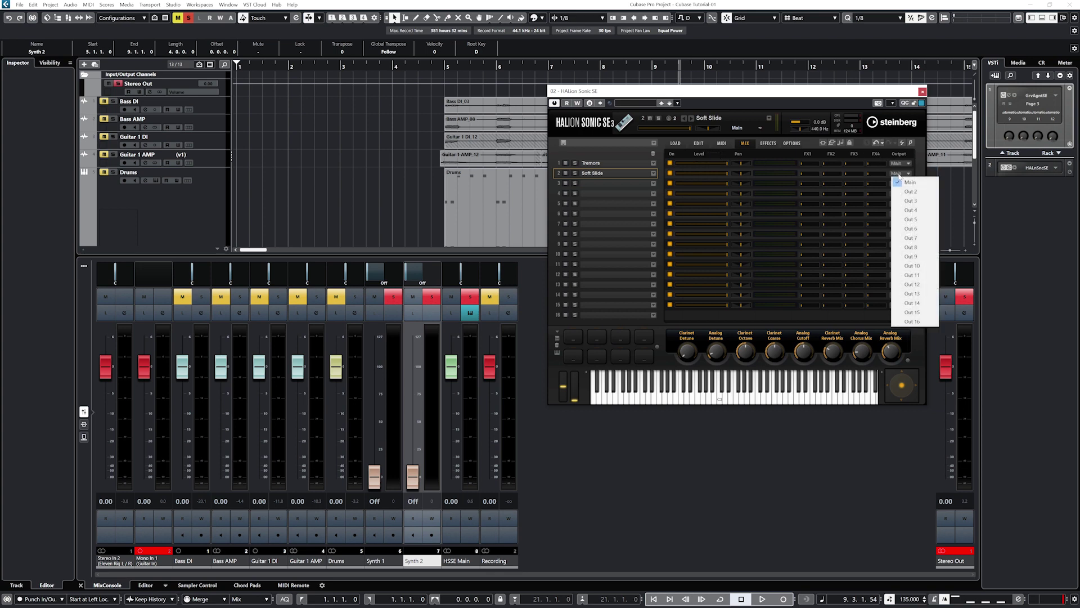
pyautogui.click(901, 195)
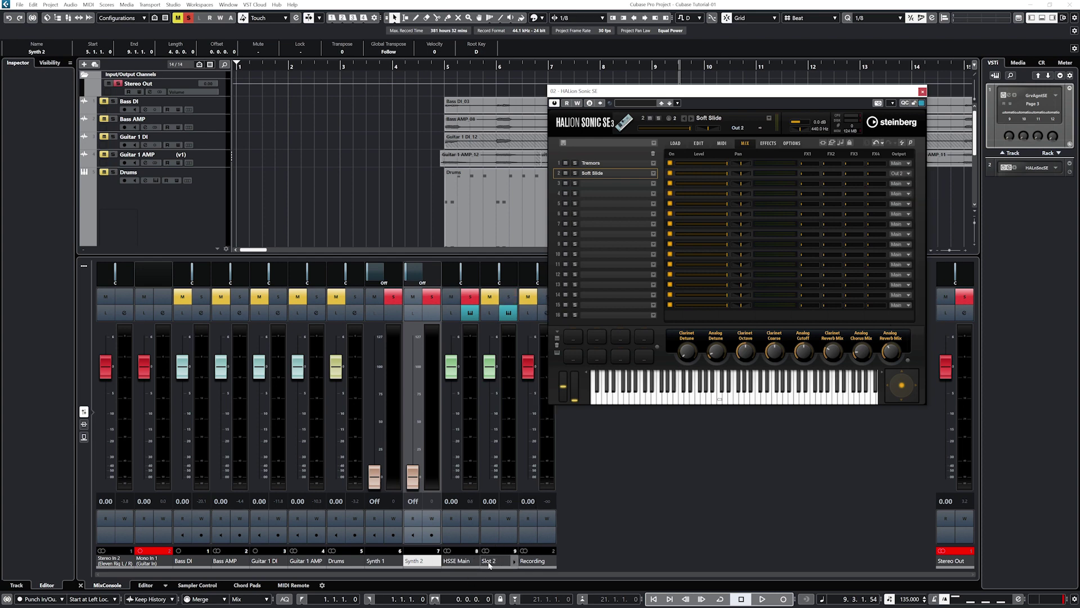
# Rename mixer channels HSSE Main to 'HSSE 1' and Slot 2 to 'HSSE 2'
pyautogui.click(457, 561)
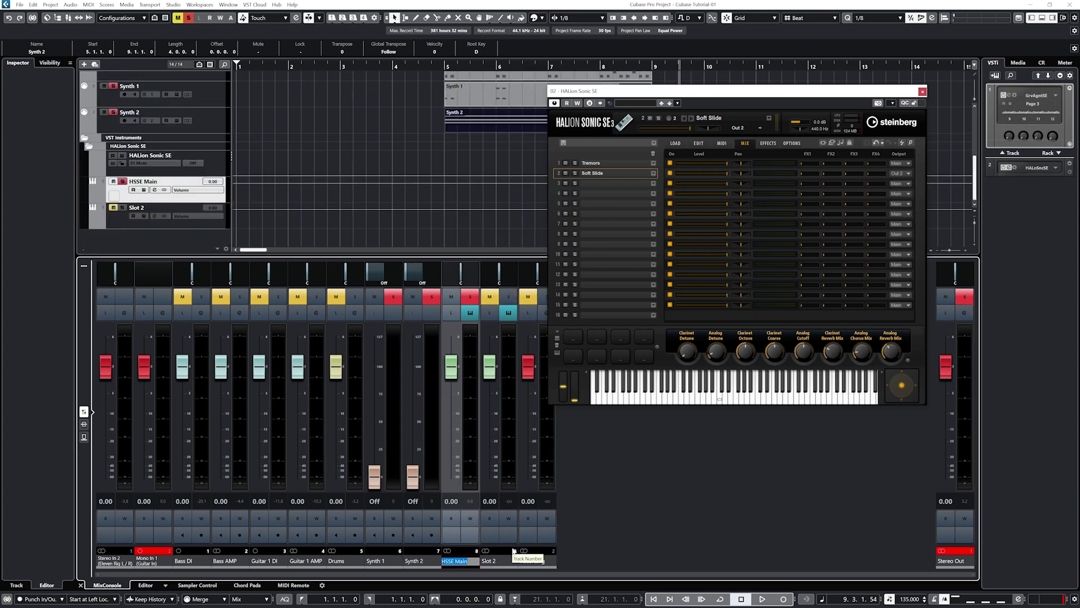
pyautogui.write('H')
pyautogui.press('Return')
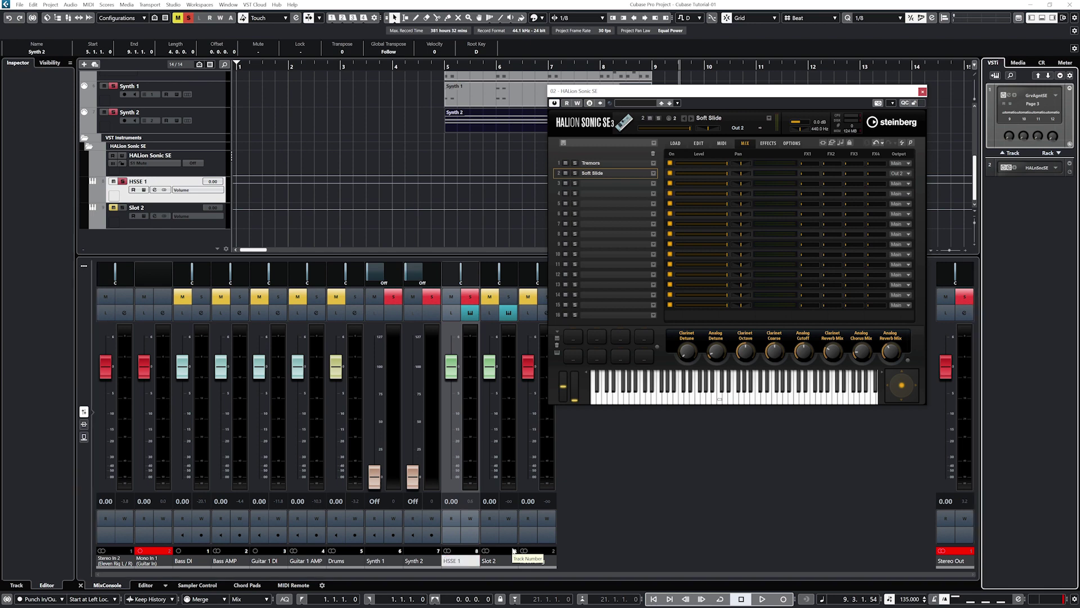
pyautogui.click(498, 561)
pyautogui.click(499, 561)
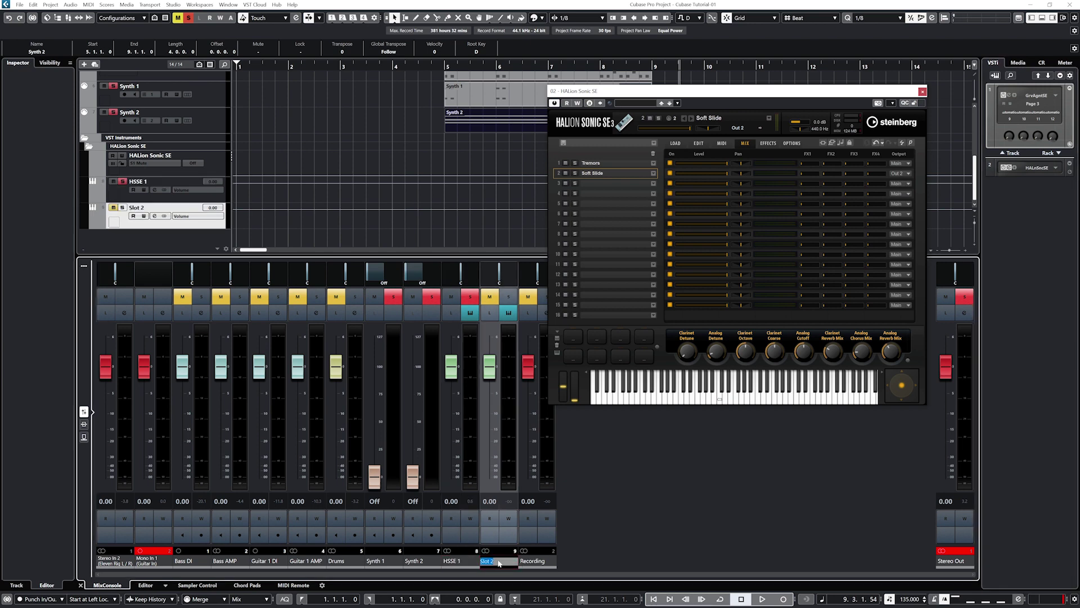
pyautogui.write('HSSE')
pyautogui.press('Return')
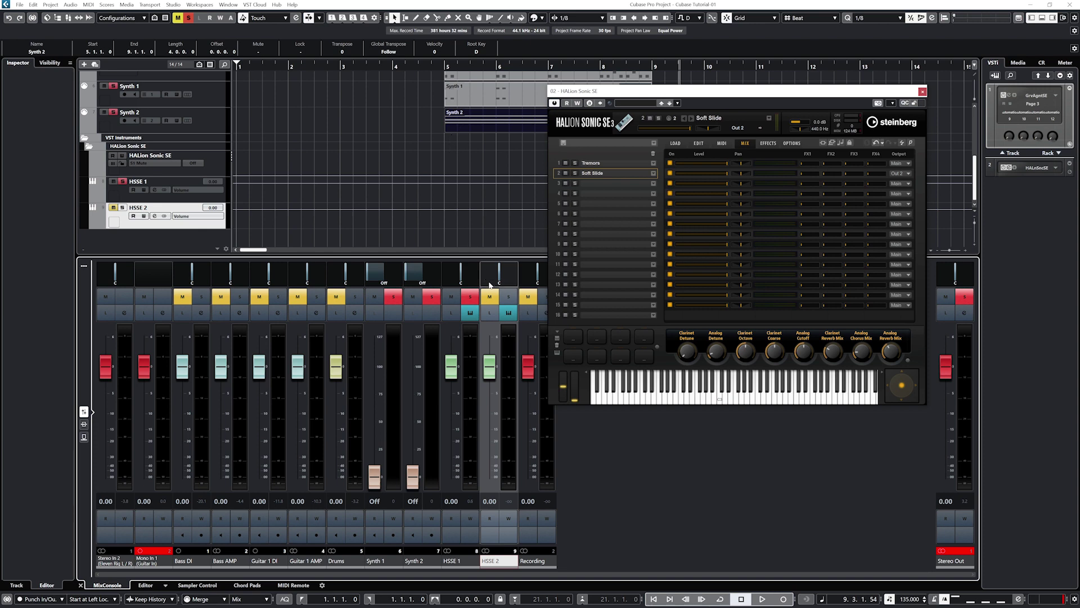
# Turn off Mute and enable Solo on the HSSE 2 channel to hear Soft Slide alone
pyautogui.click(493, 298)
pyautogui.click(508, 298)
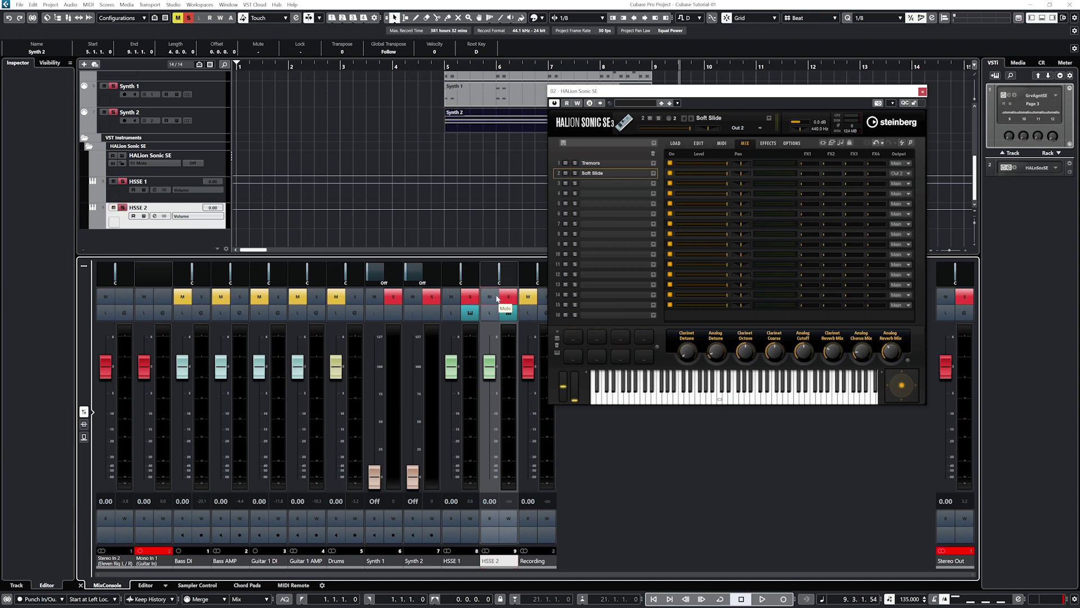